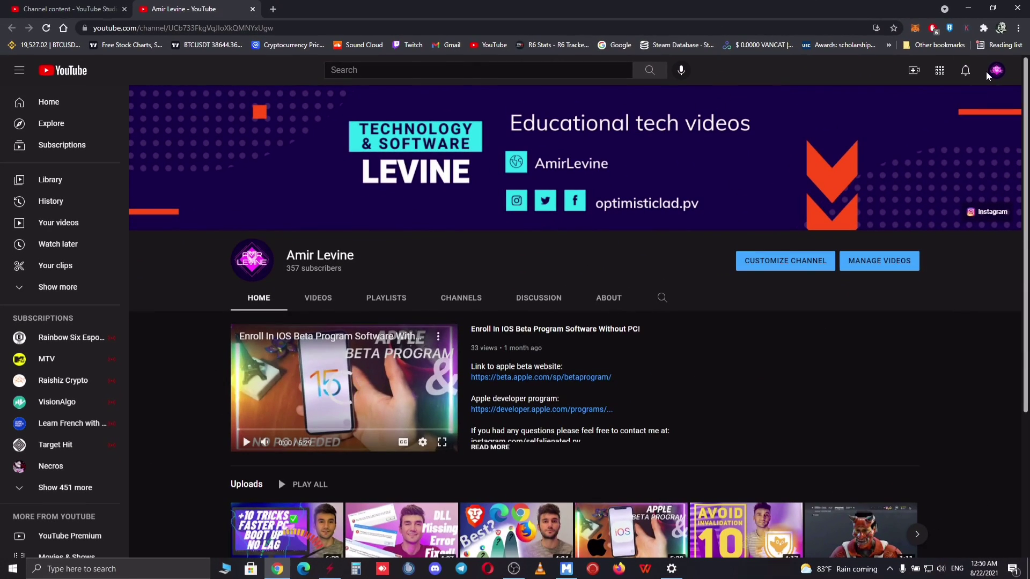
- Go to YouTube Studio's Content list, where the newest upload still shows Processing HD version
left_click(991, 72)
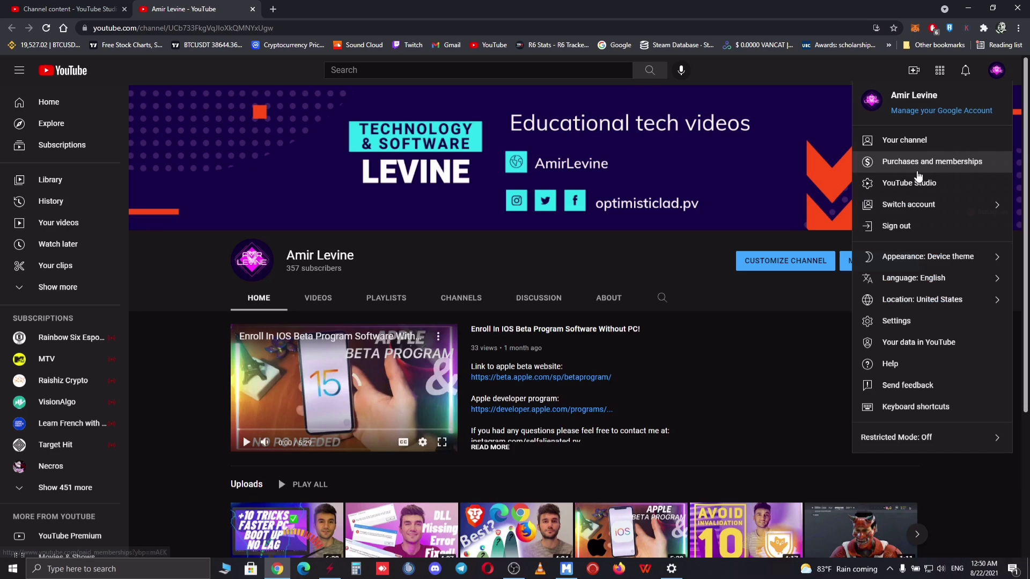
left_click(910, 183)
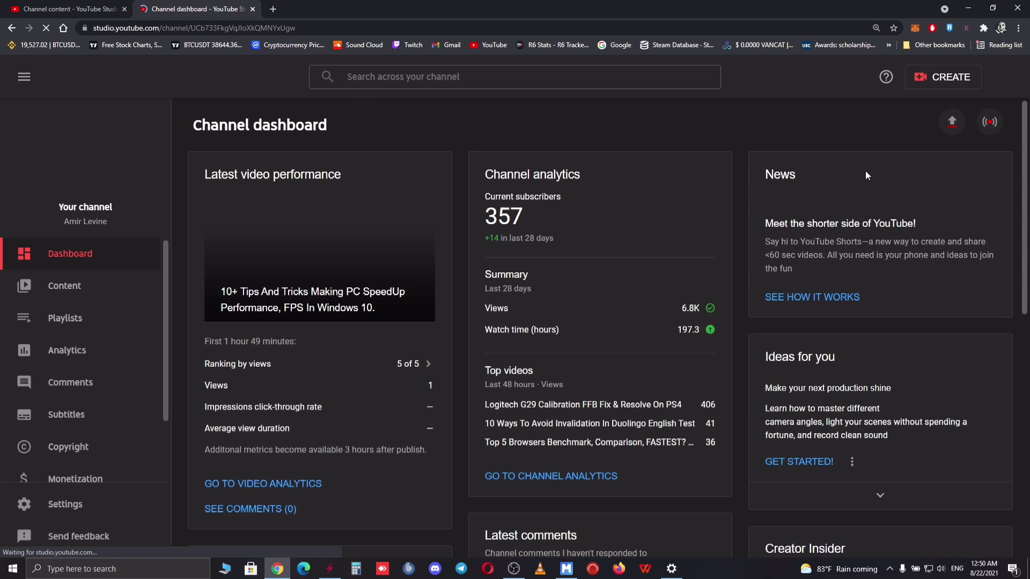
left_click(71, 290)
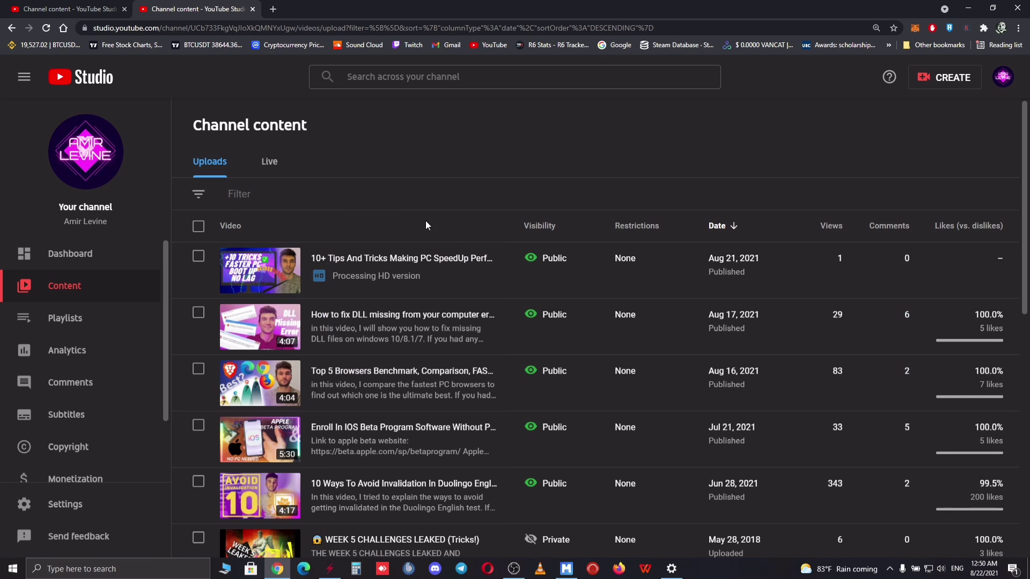
- Write feedback to 'Dear Youtube Support Team': video stuck processing HD, requesting technical assistance, 'thank you.'
scroll(67, 407, "down", 2)
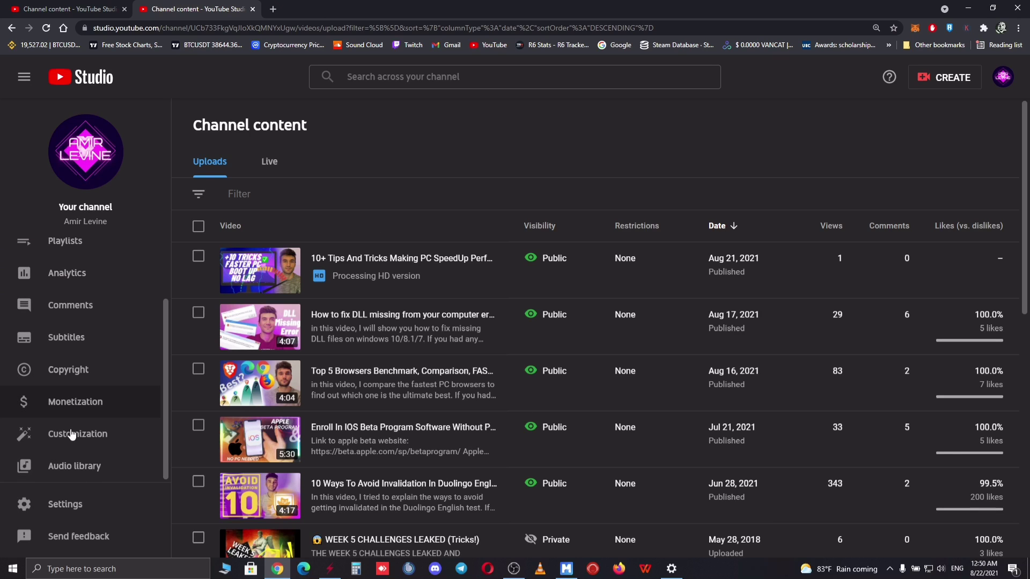
left_click(42, 536)
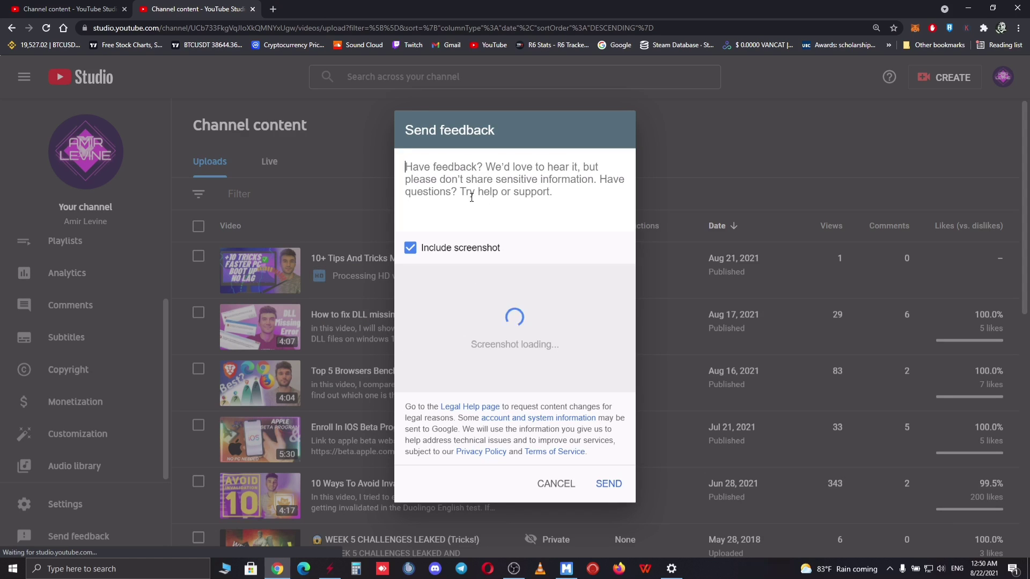
type("Dear You")
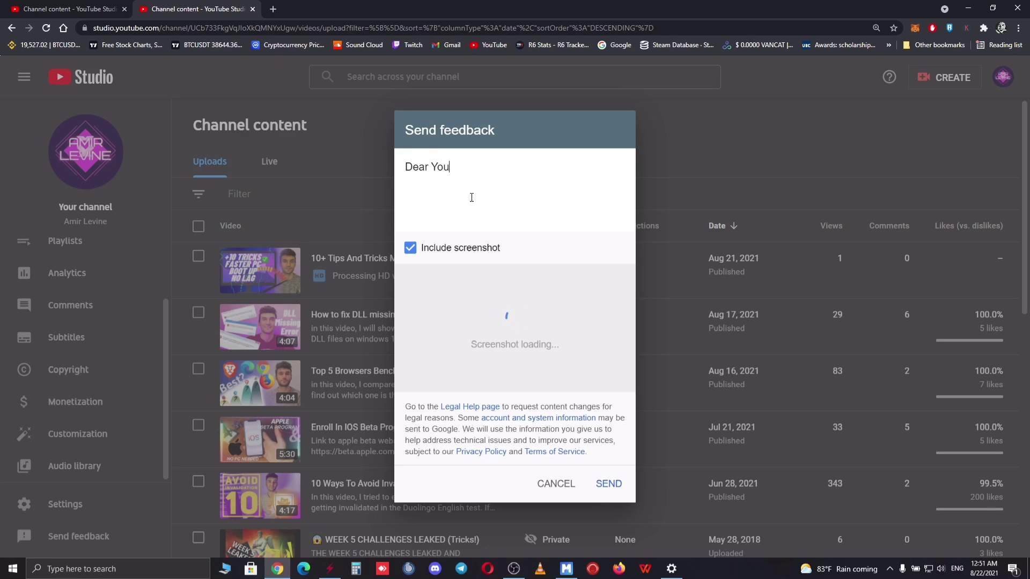
type("tube Support ")
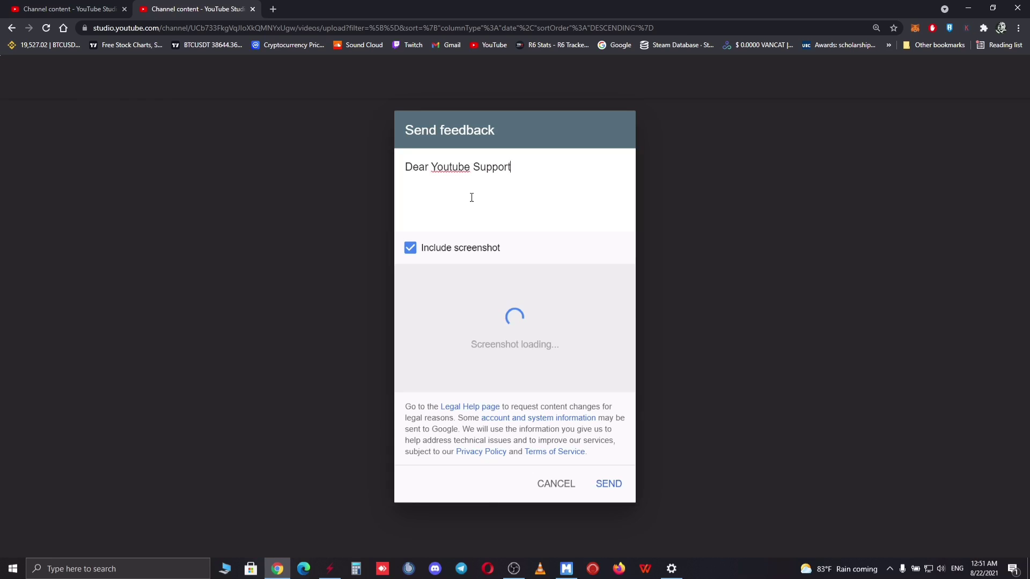
type("Team")
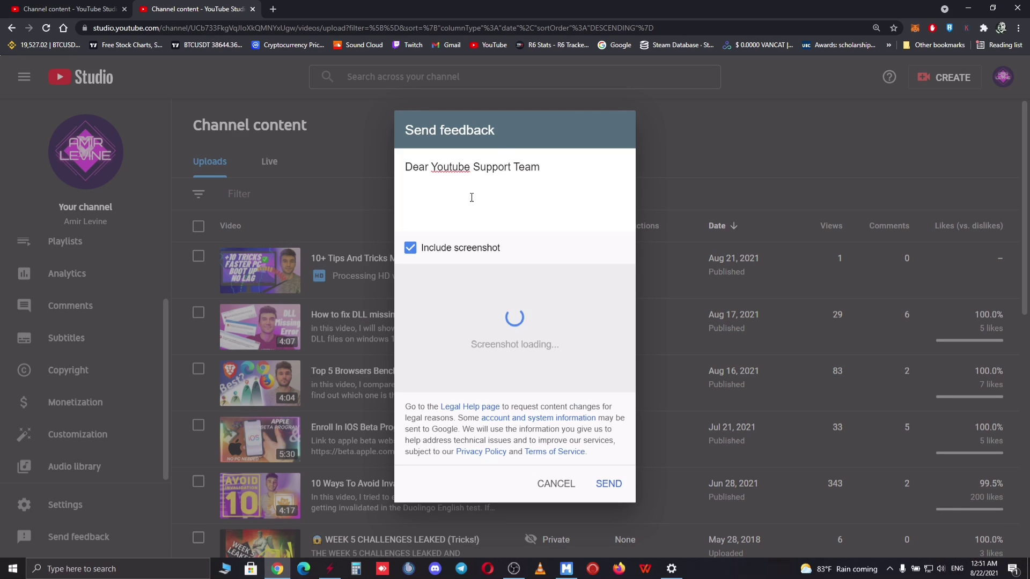
key("Return")
type("my video has been s")
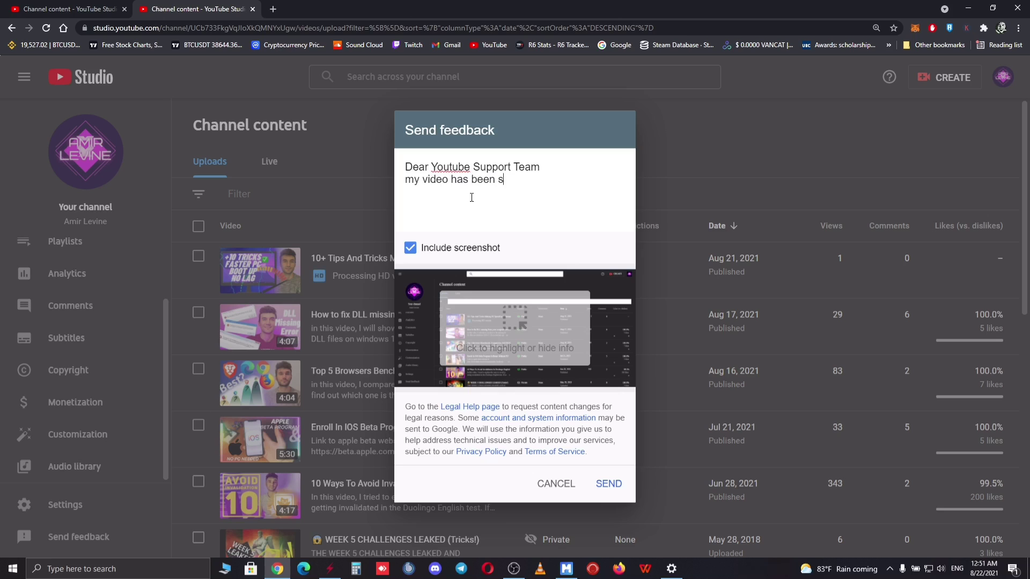
type("tuck on processing HD vers")
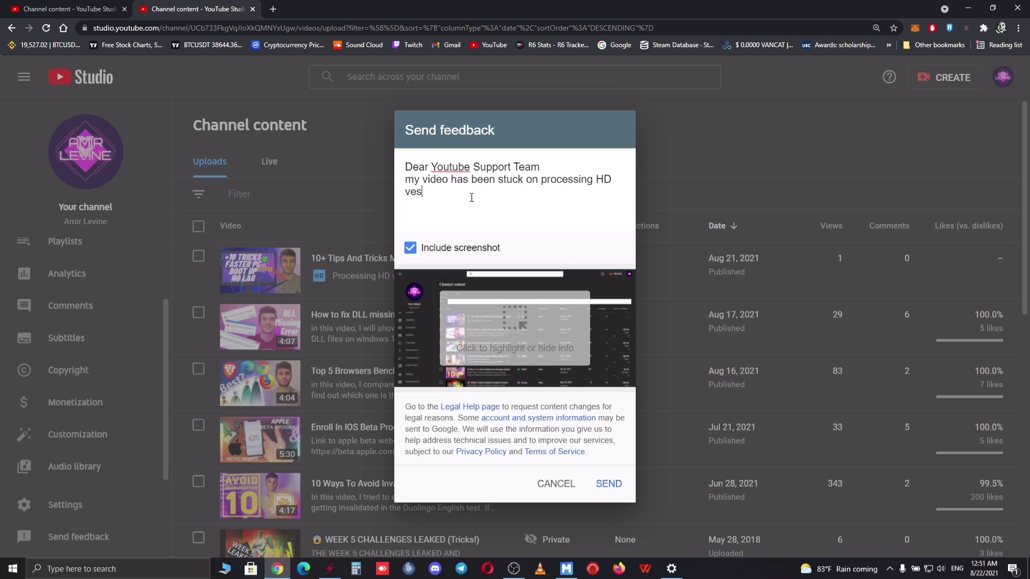
key("BackSpace")
type("rsion and i need a technical assintance")
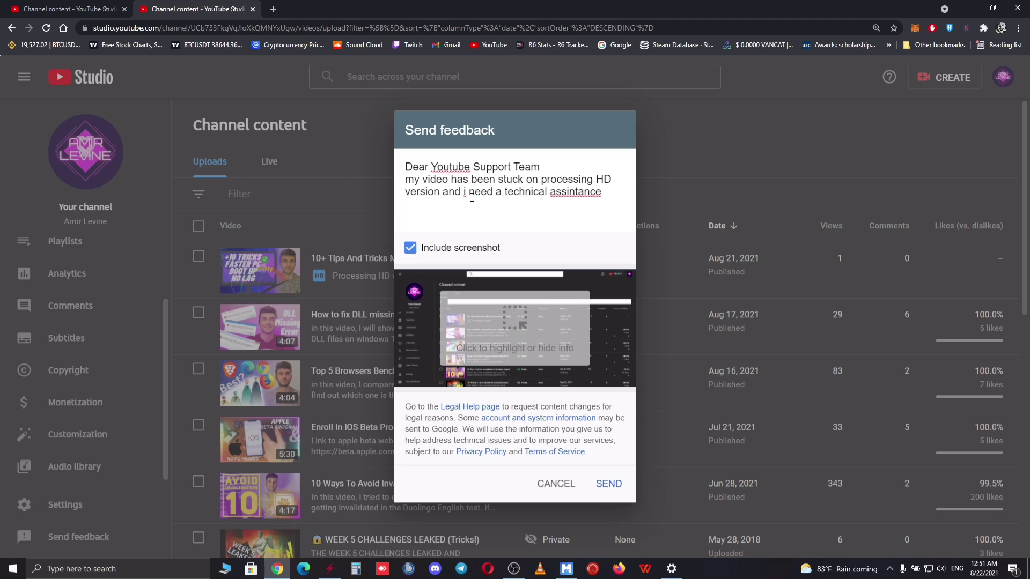
type(" i would appreciate your help;")
key("Return")
type("thank you.")
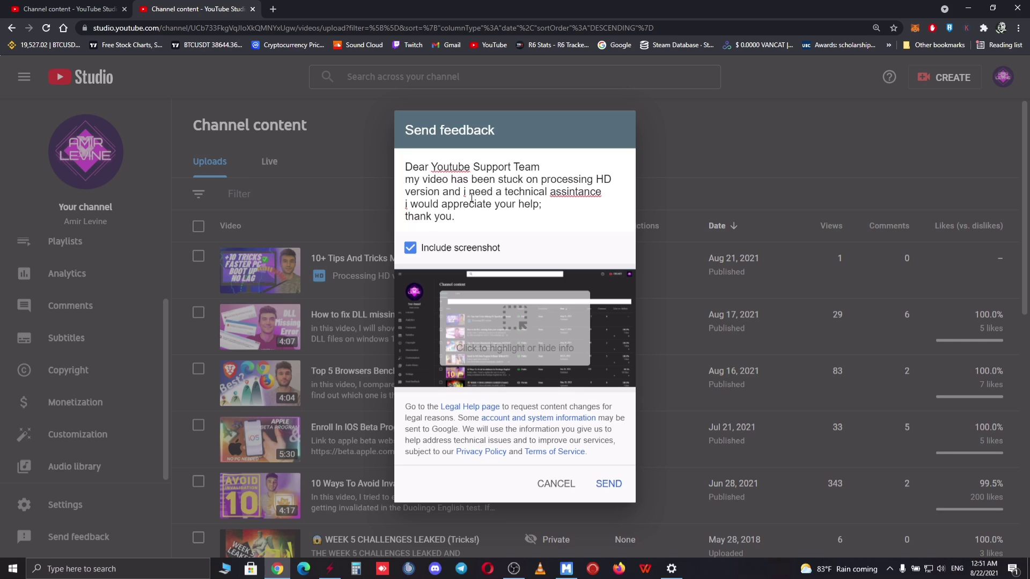
- Highlight the first video row on the attached screenshot and send the feedback
left_click(515, 333)
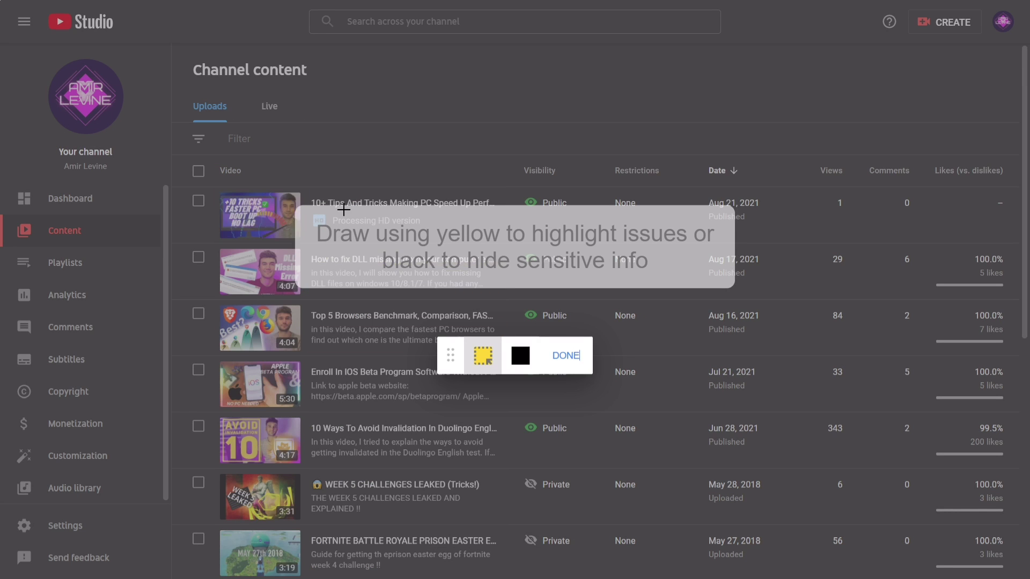
left_click(260, 215)
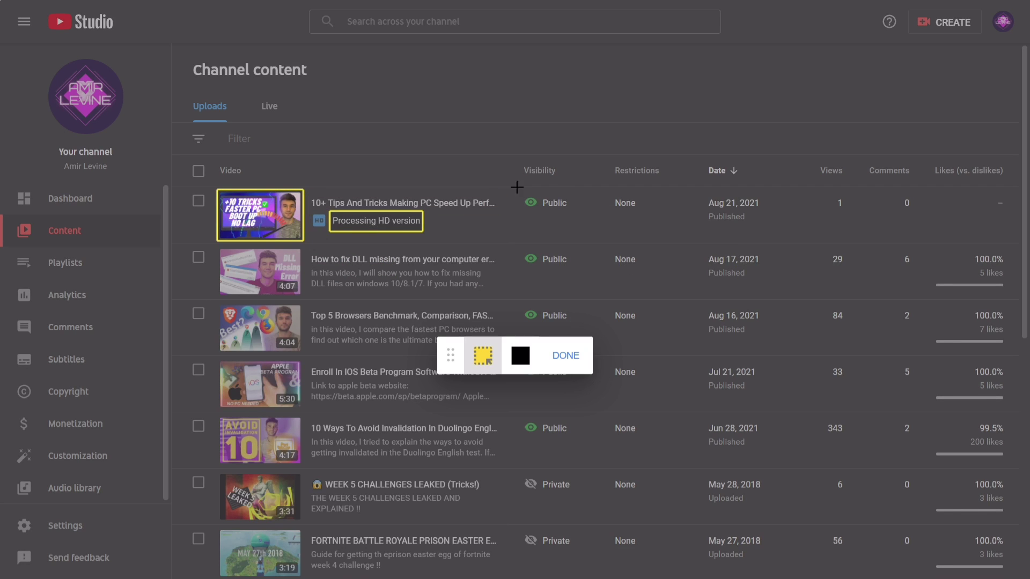
mouse_move(665, 183)
left_mouse_down()
mouse_move(356, 239)
mouse_move(189, 252)
mouse_move(198, 247)
left_mouse_up()
left_click(566, 355)
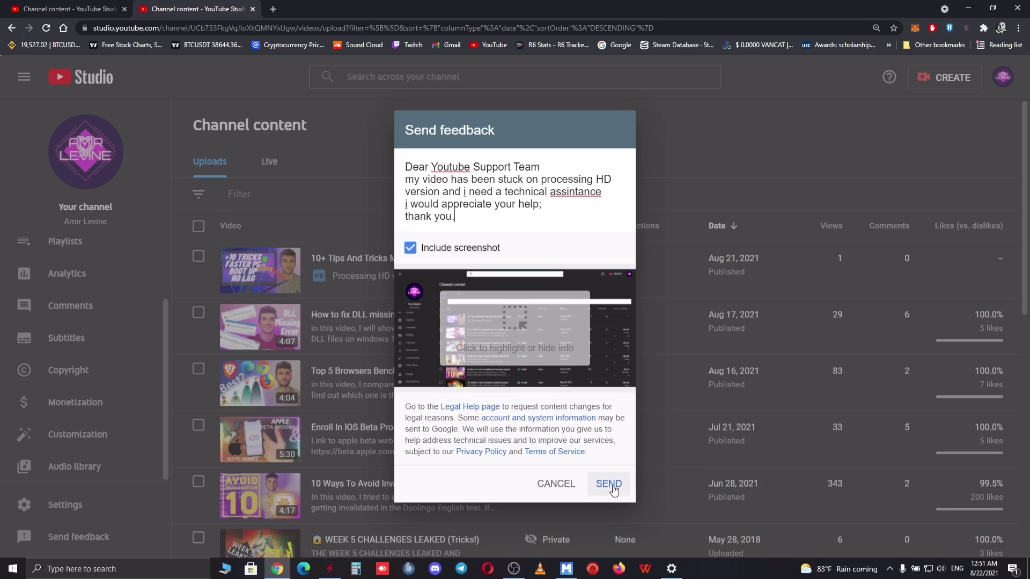
left_click(610, 485)
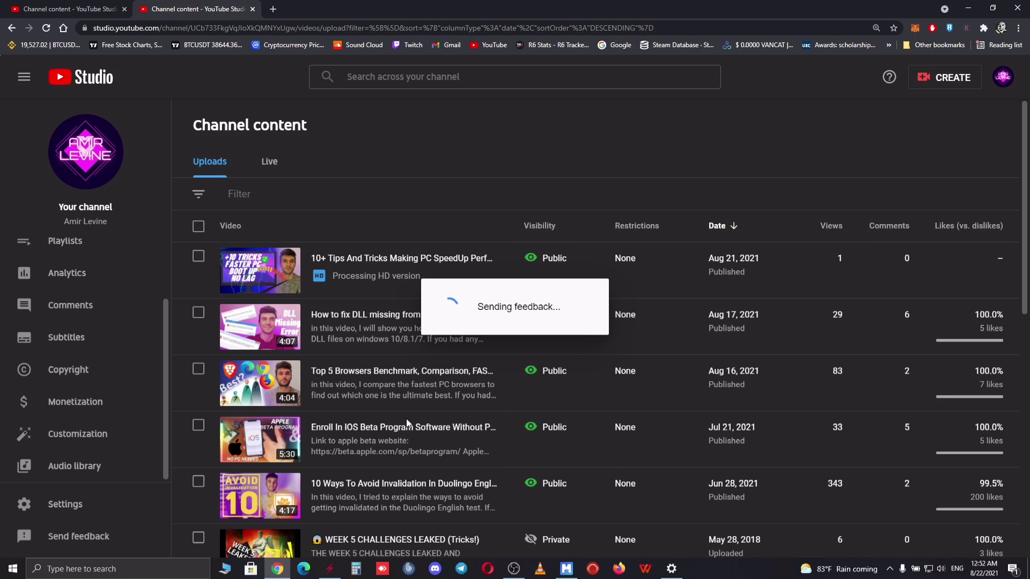
mouse_move(391, 423)
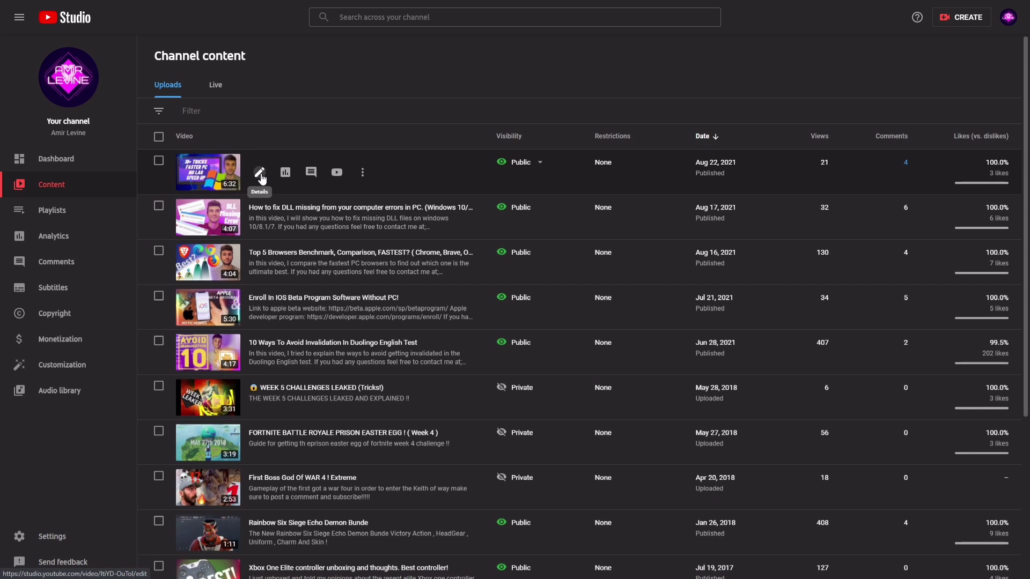
- Add a custom blur to the newest video and move its box to the frame's lower right
left_click(261, 178)
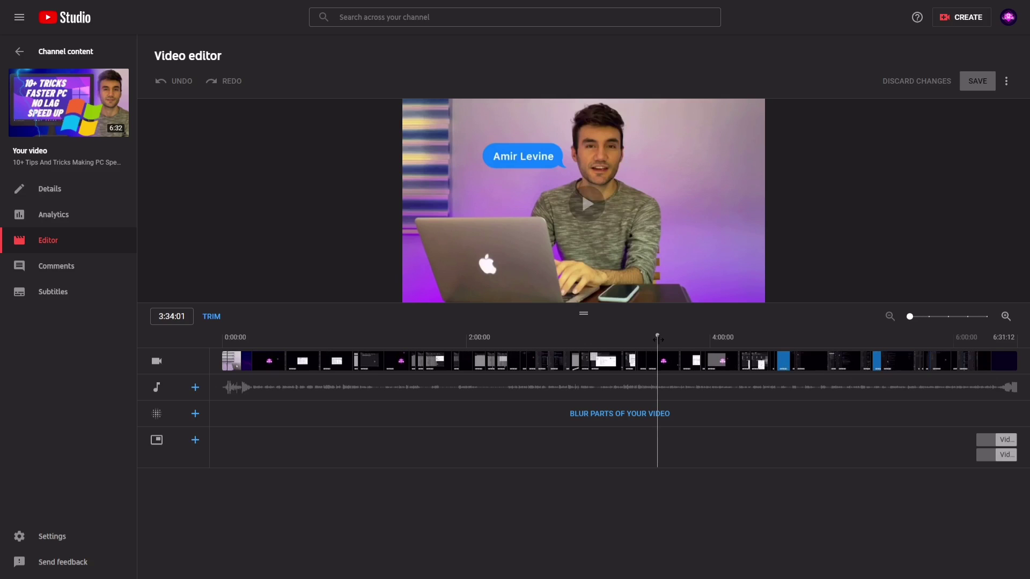
left_click(611, 423)
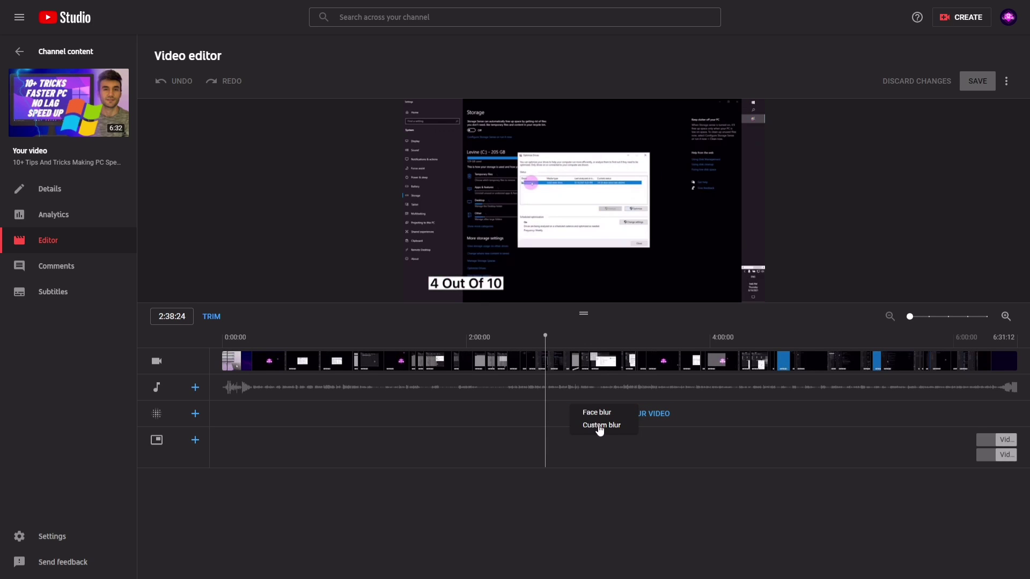
left_click(599, 427)
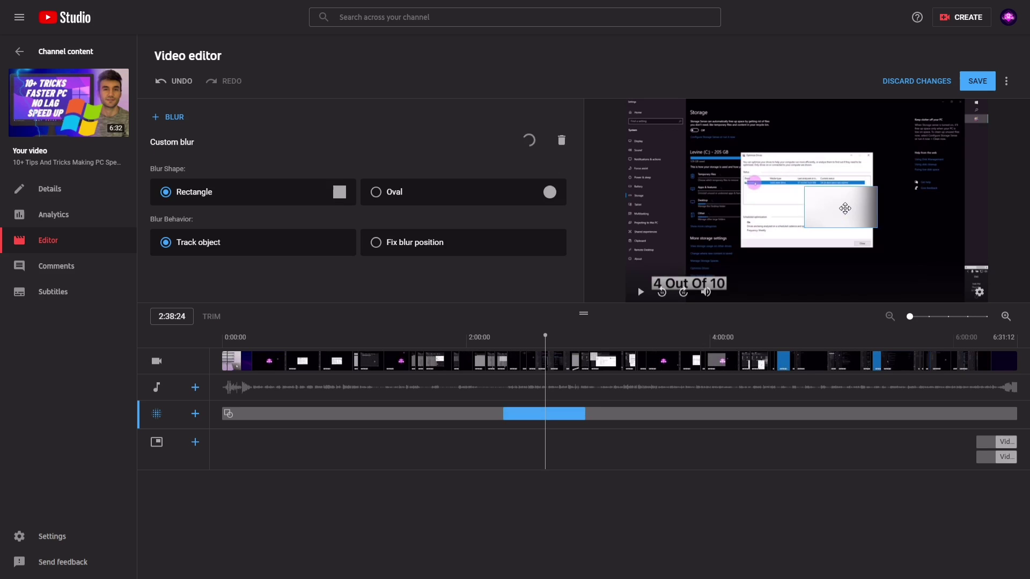
left_click_drag(845, 208, 925, 275)
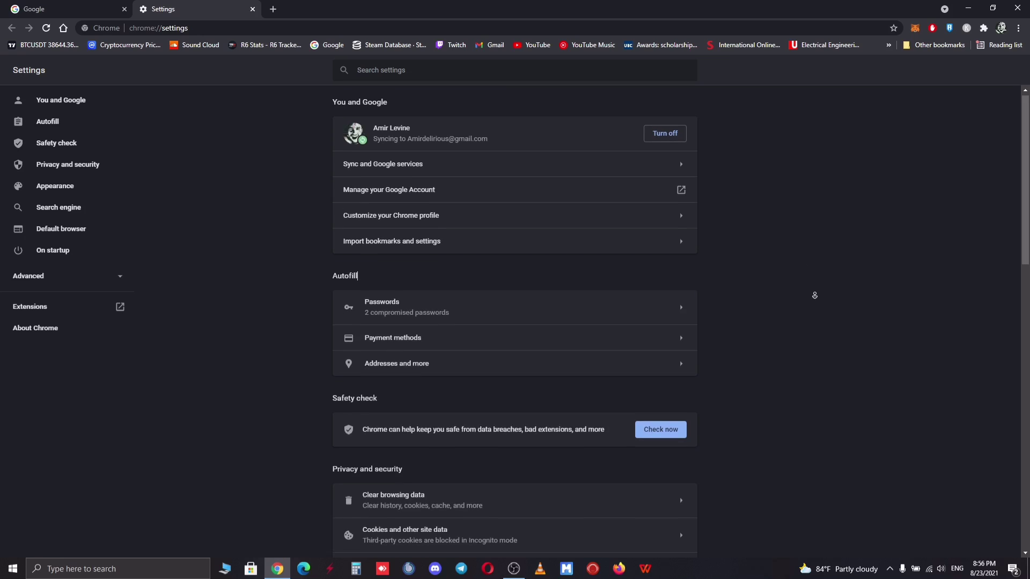
- Open Chrome's Clear browsing data dialog on the Advanced tab
scroll(812, 294, "down", 5)
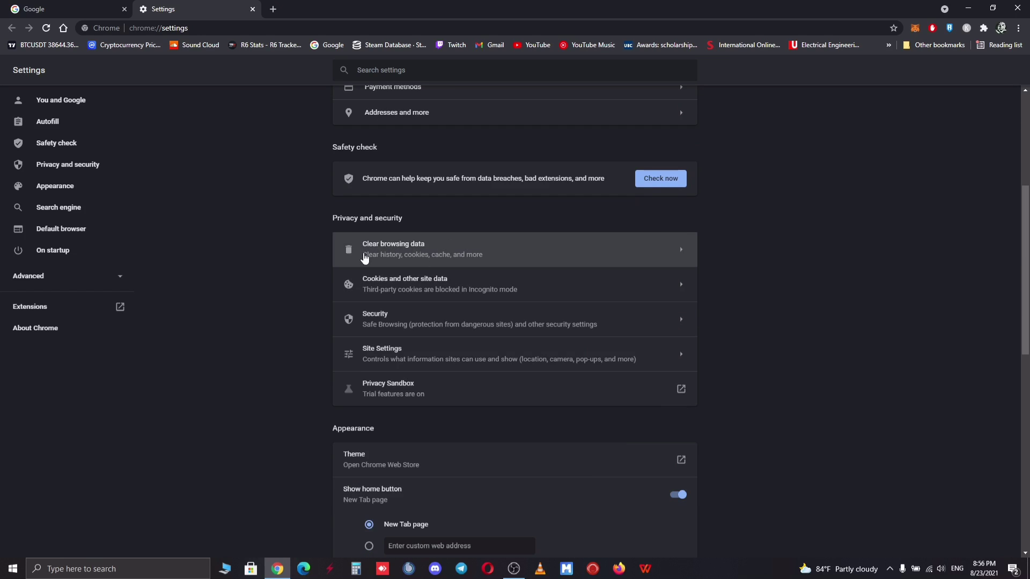
left_click(466, 255)
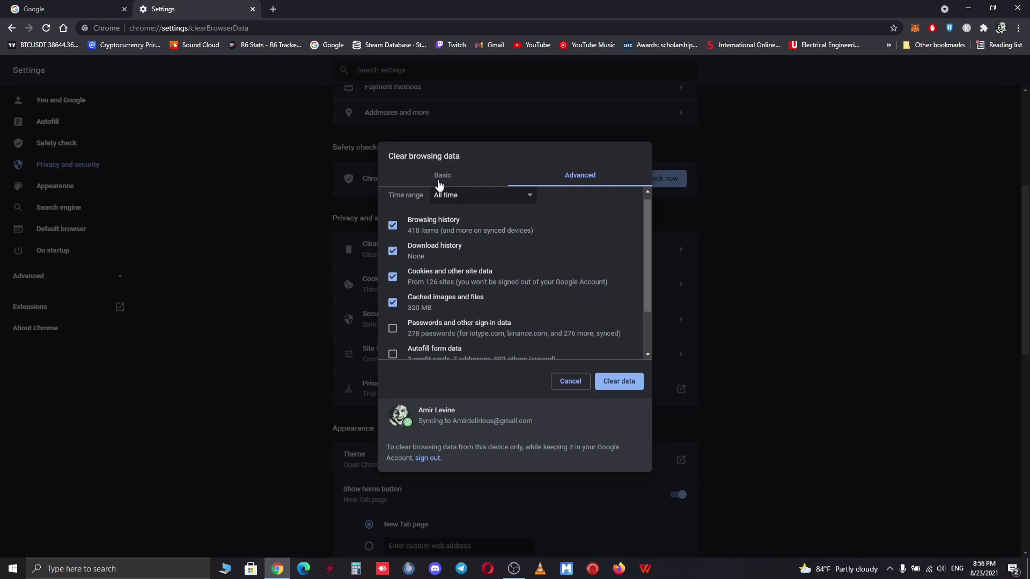
left_click(439, 181)
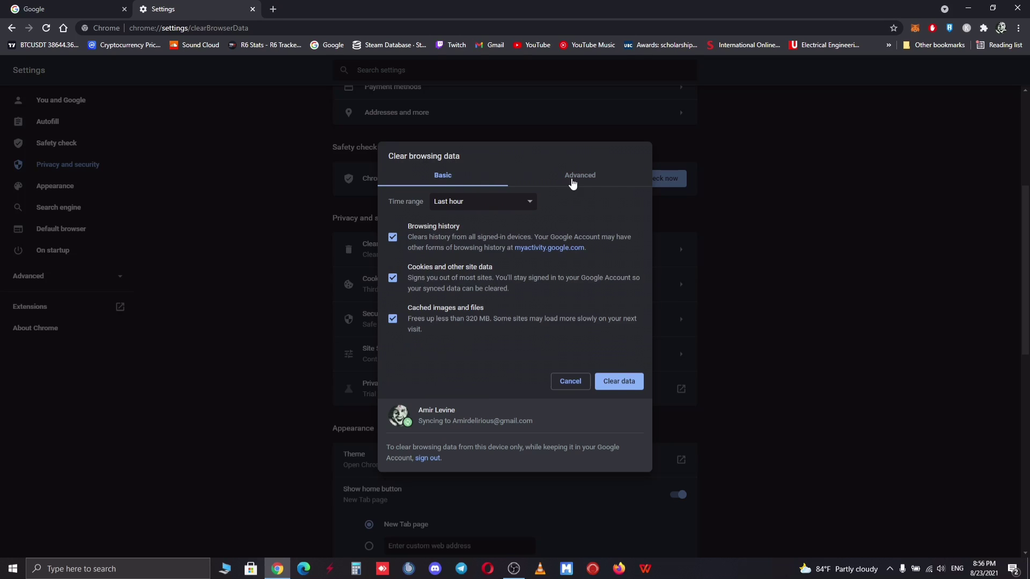
left_click(573, 183)
- Clear all-time history, downloads, cookies and cached files, with Site Settings unticked
scroll(648, 259, "down", 2)
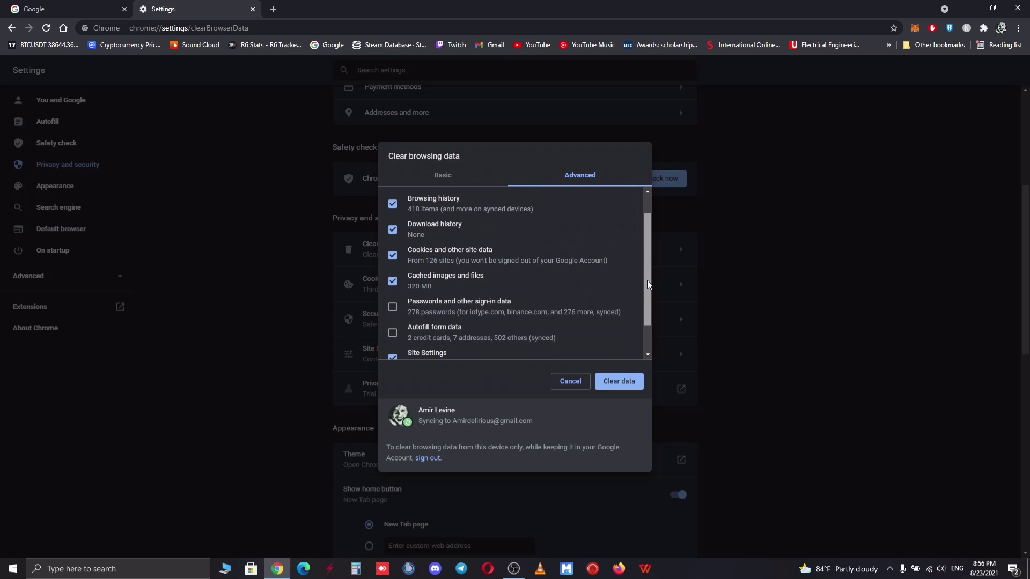
left_click(393, 342)
scroll(649, 309, "down", 1)
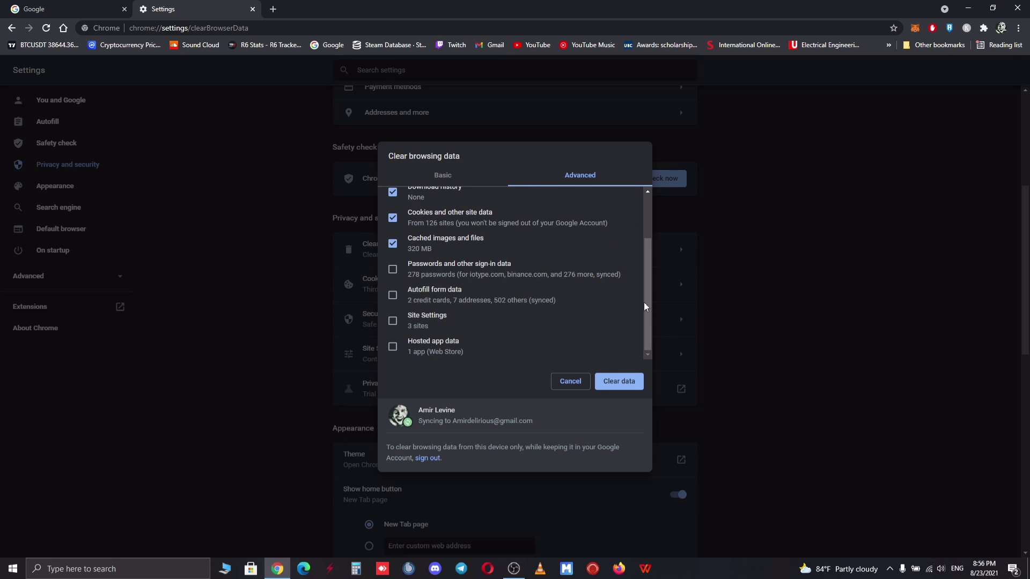
scroll(649, 301, "up", 3)
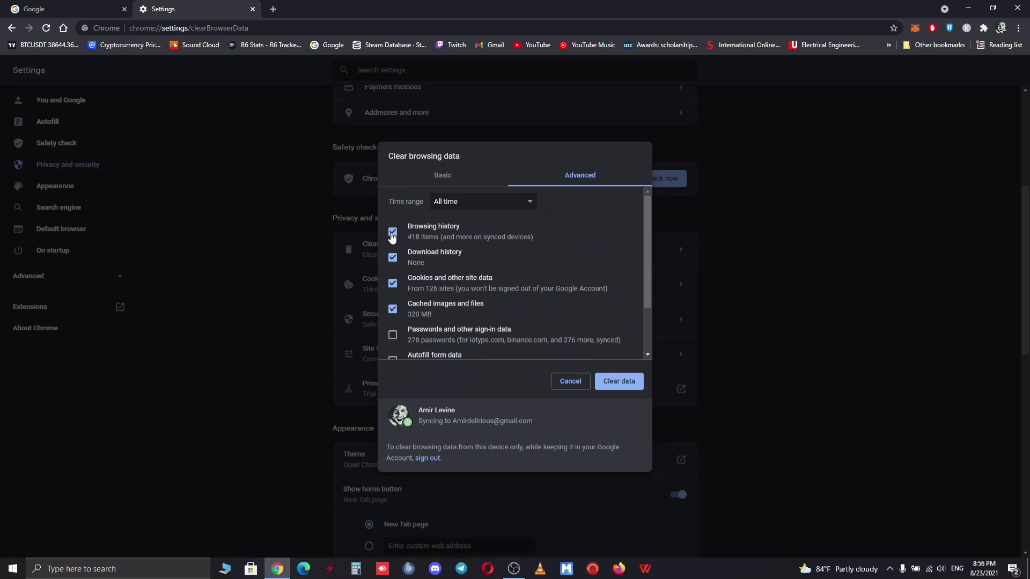
left_click(393, 233)
left_click(392, 258)
left_click(393, 284)
left_click(393, 310)
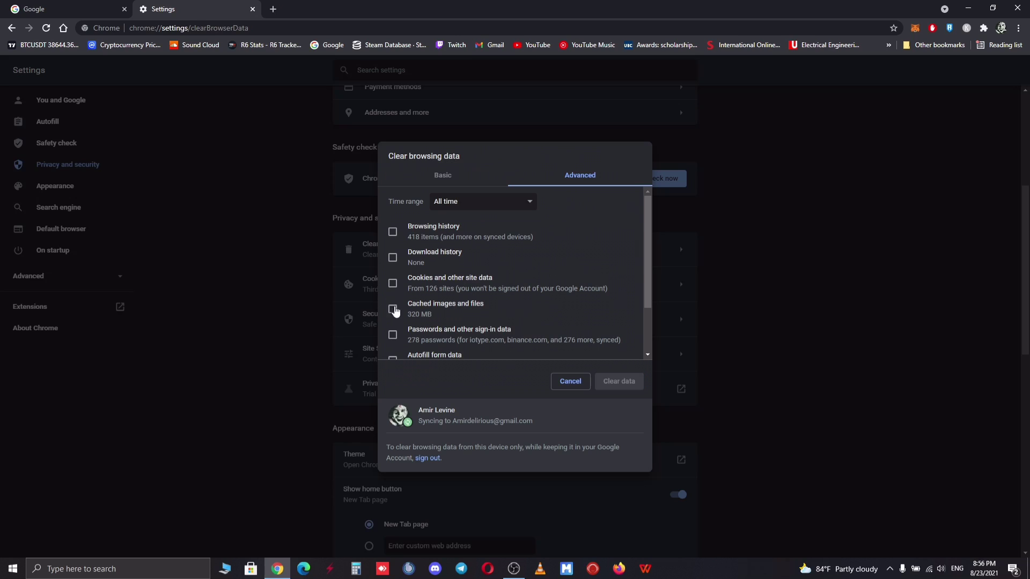
left_click(393, 310)
left_click(392, 284)
left_click(393, 258)
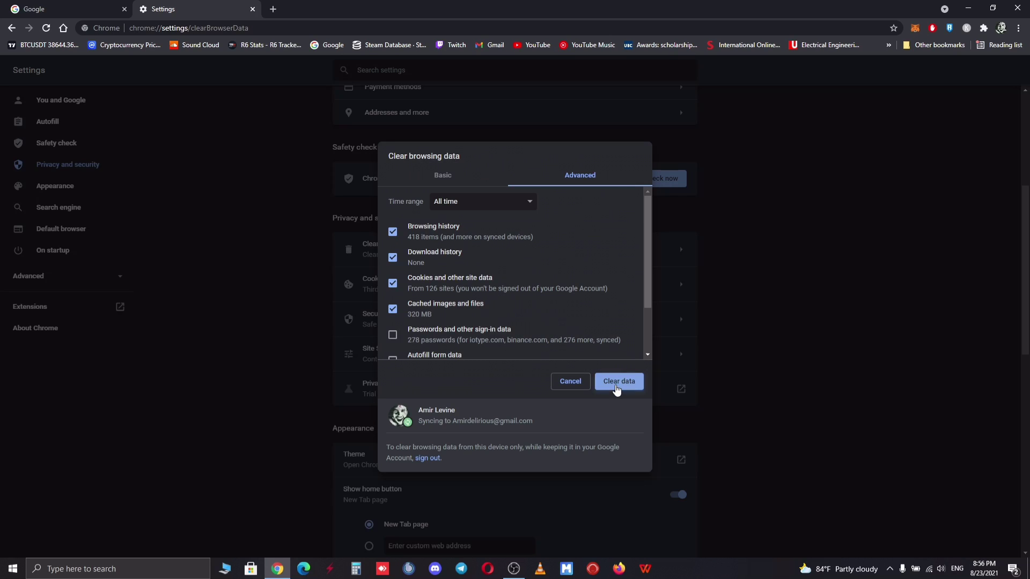
left_click(616, 385)
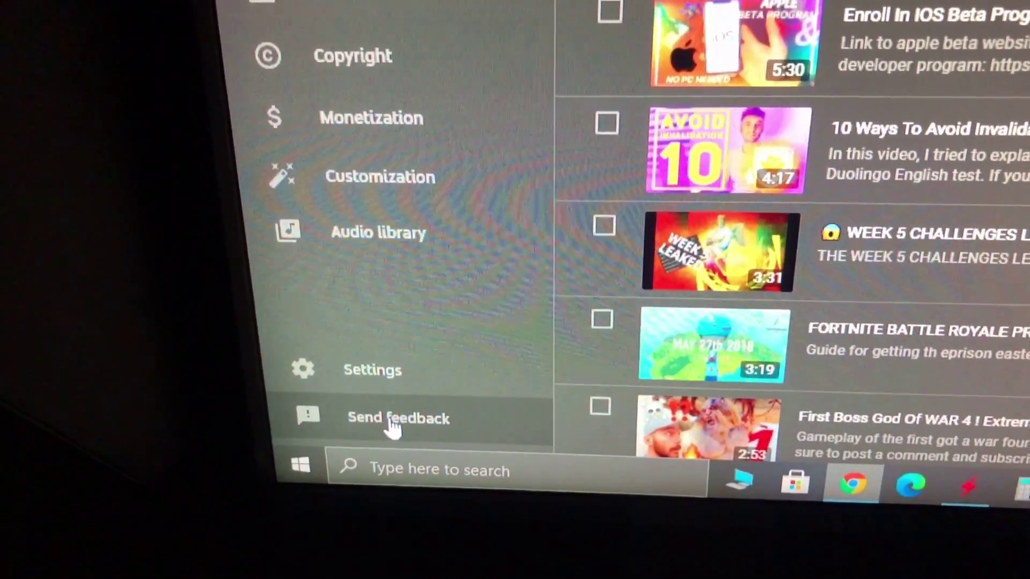
- Dismiss the feedback form and open details for '10+ Tips And Tricks Making PC Speed Up Performance'
left_click(378, 466)
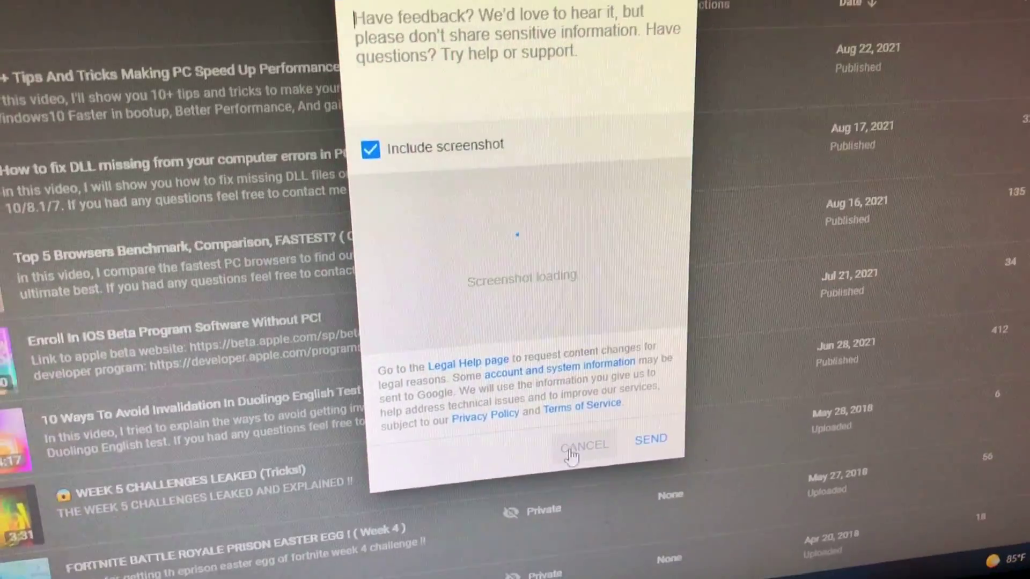
left_click(572, 455)
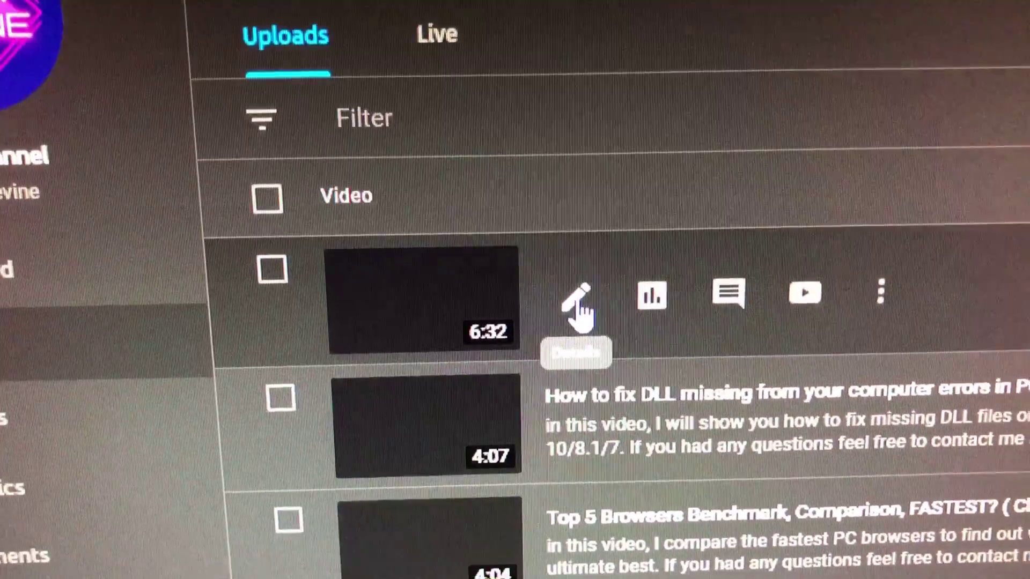
left_click(677, 267)
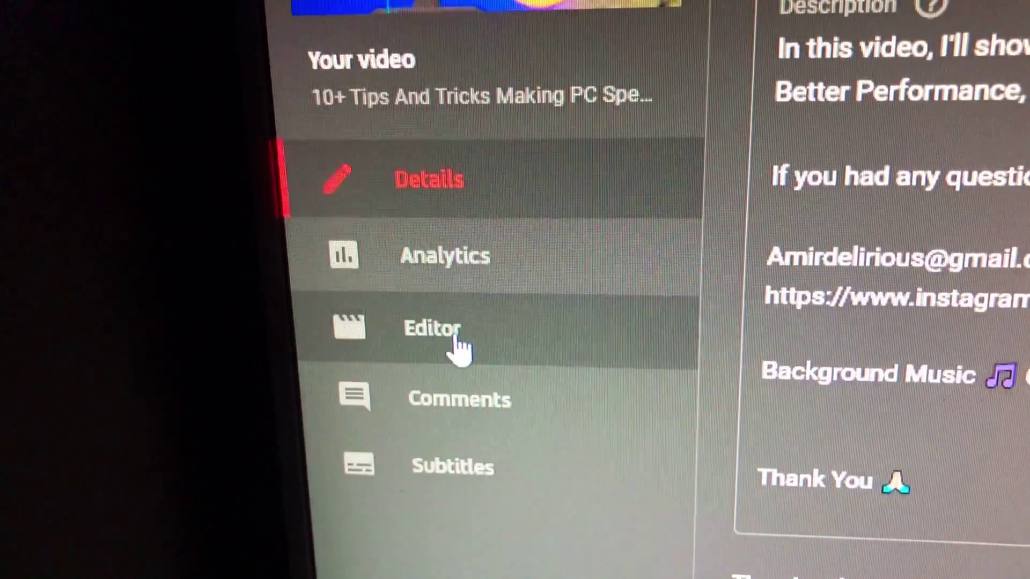
- Open the PC speed-up video's editor and its blur options, then head back to Channel content
left_click(461, 400)
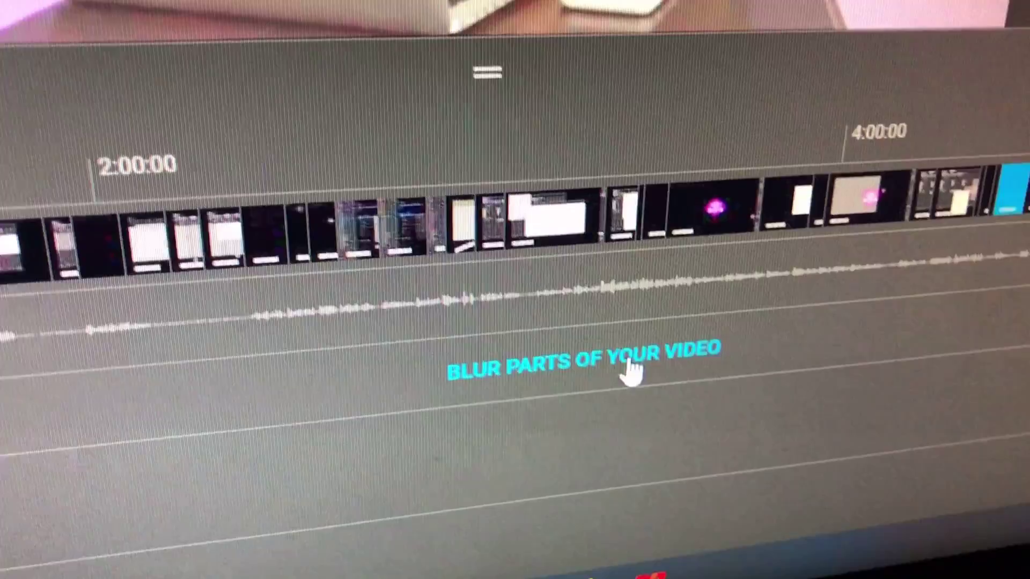
left_click(719, 378)
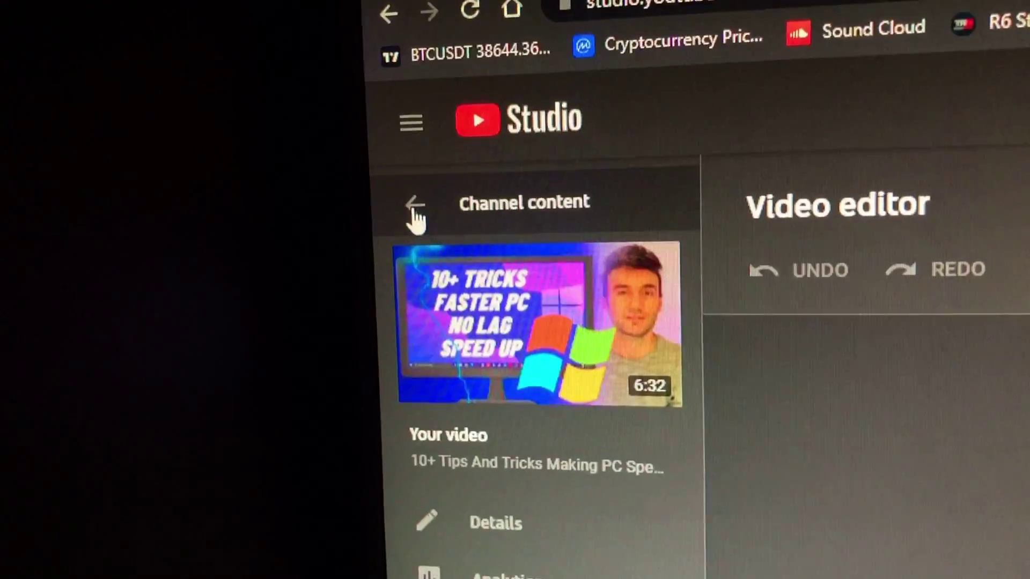
left_click(414, 206)
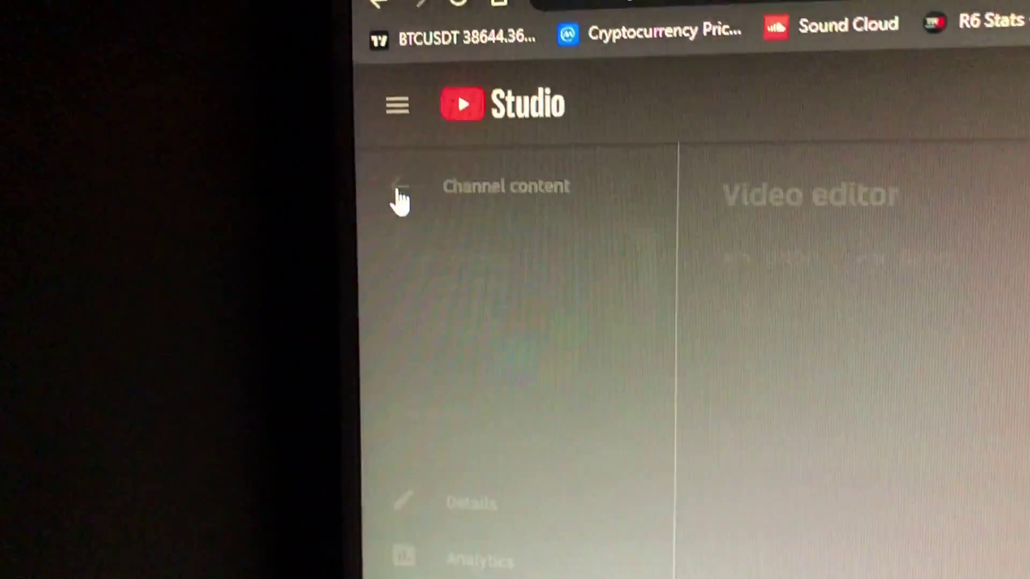